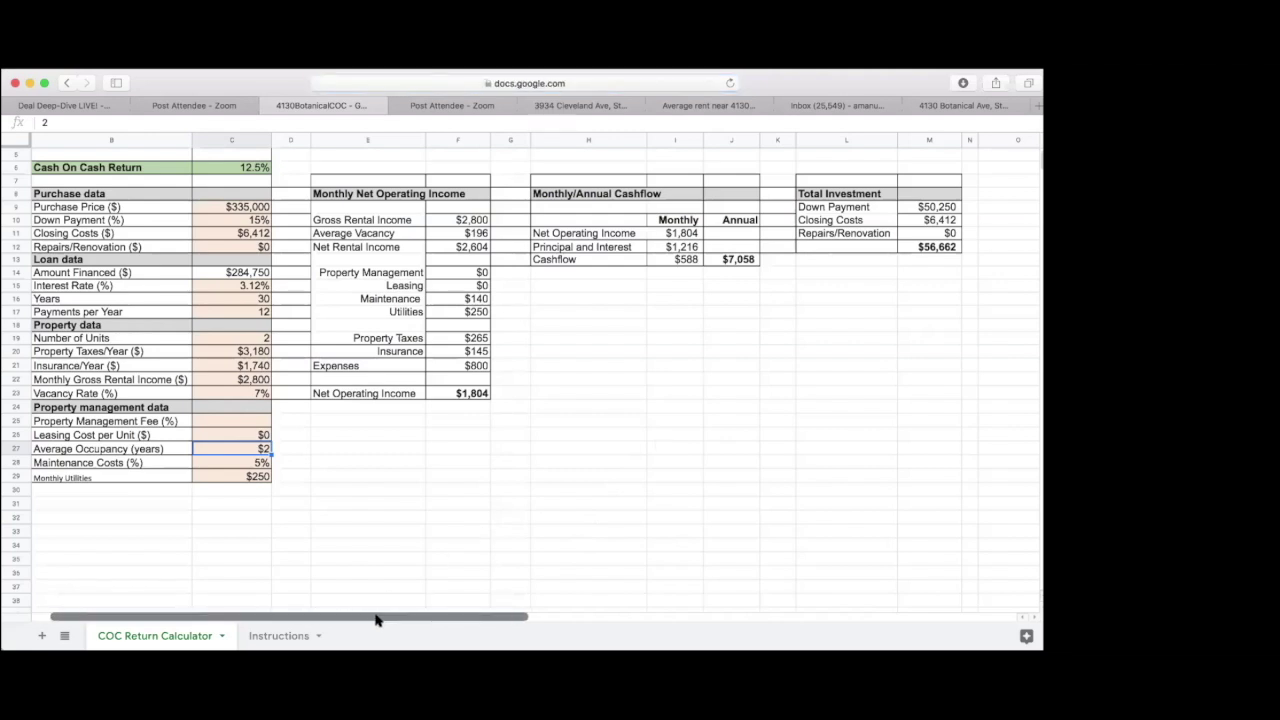
- Review the property's rent gauge, average, median and percentile figures on Rentometer, and return to the cash-on-cash spreadsheet
scroll(372, 618, left, 1)
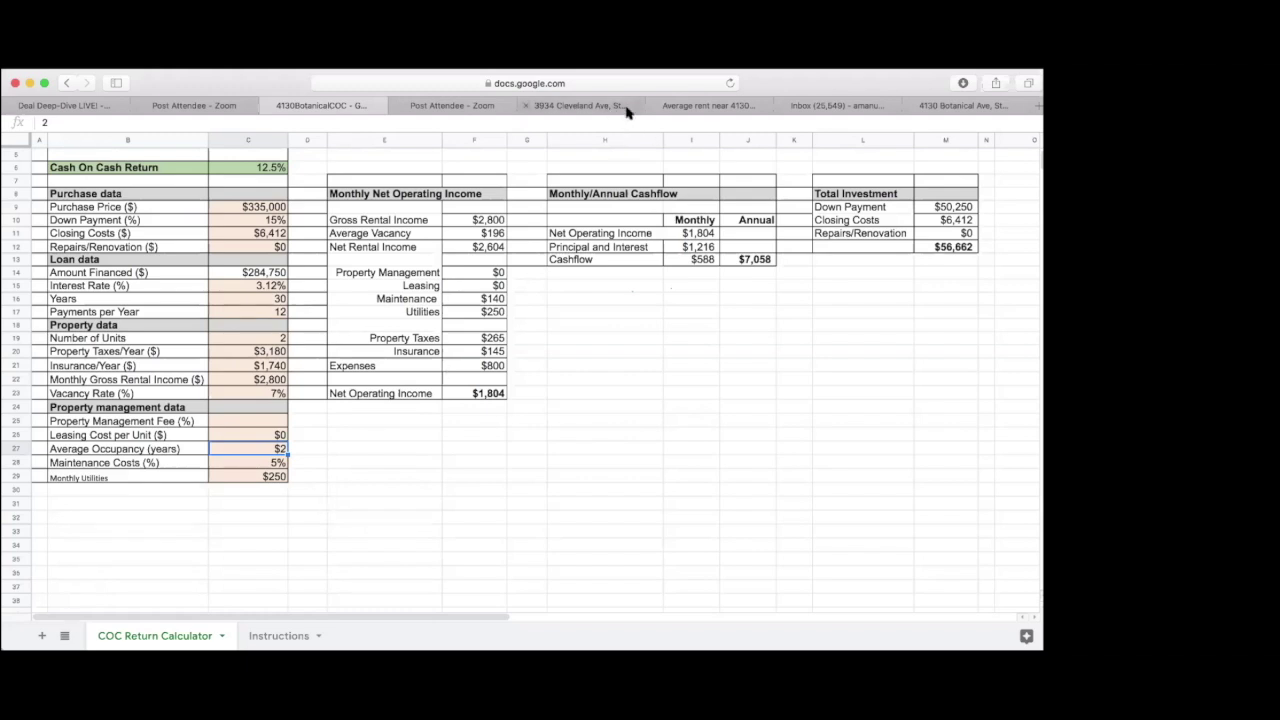
click(706, 108)
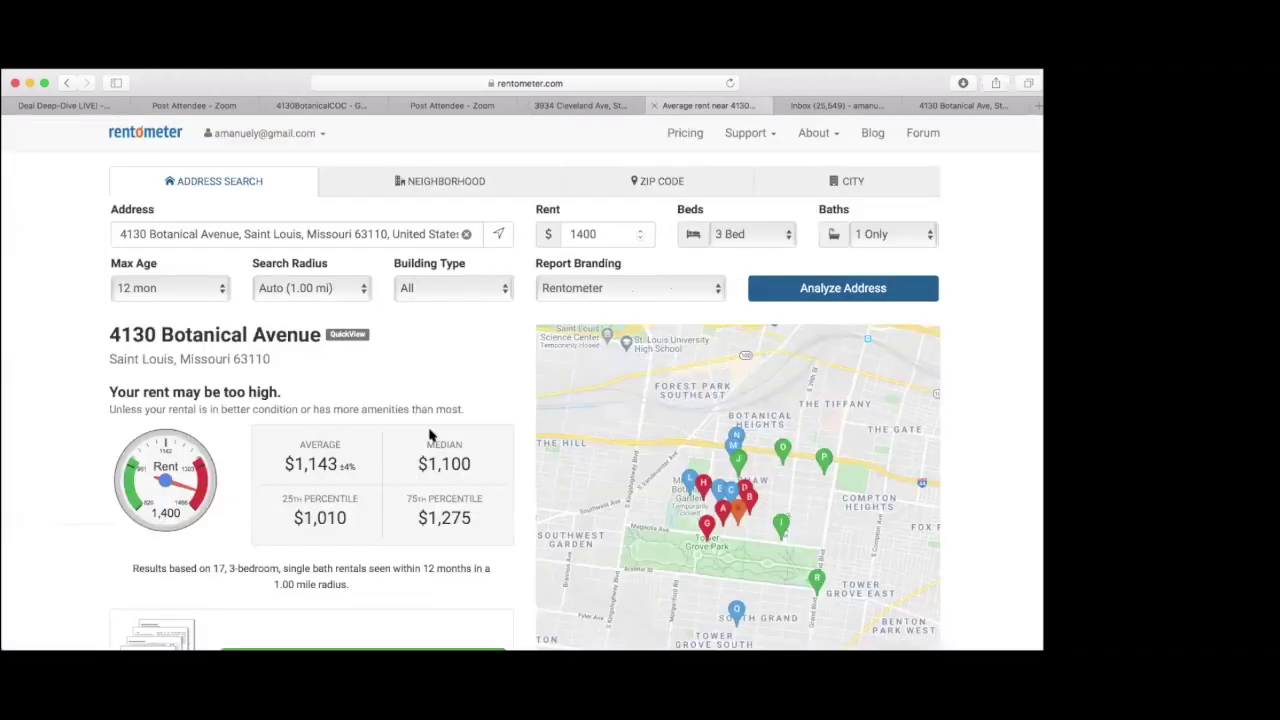
scroll(53, 496, down, 3)
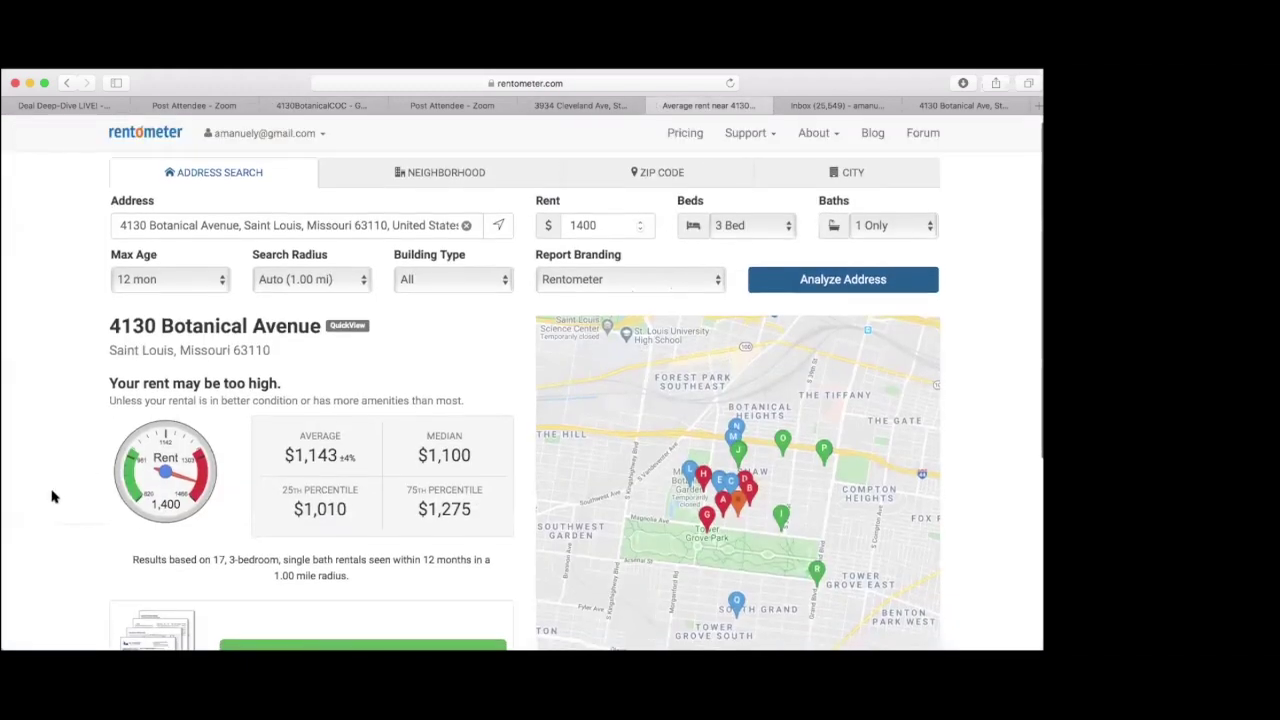
scroll(53, 496, up, 3)
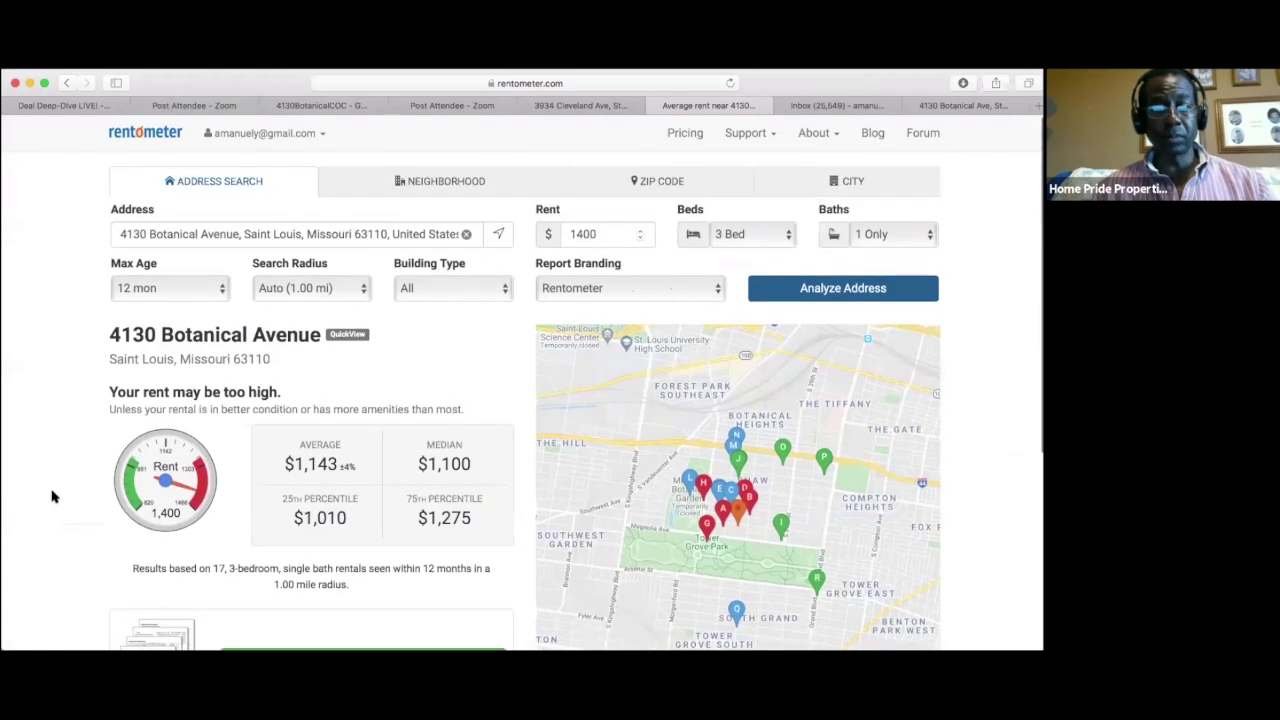
scroll(104, 402, down, 3)
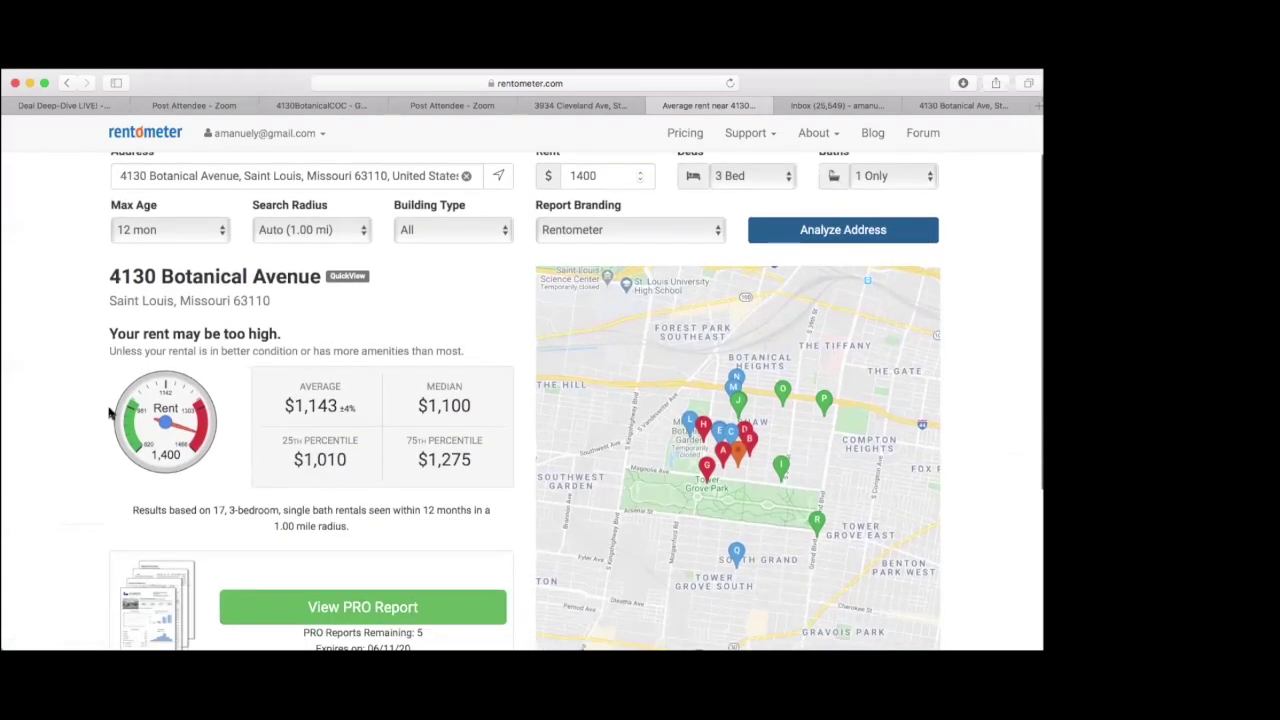
scroll(112, 412, down, 2)
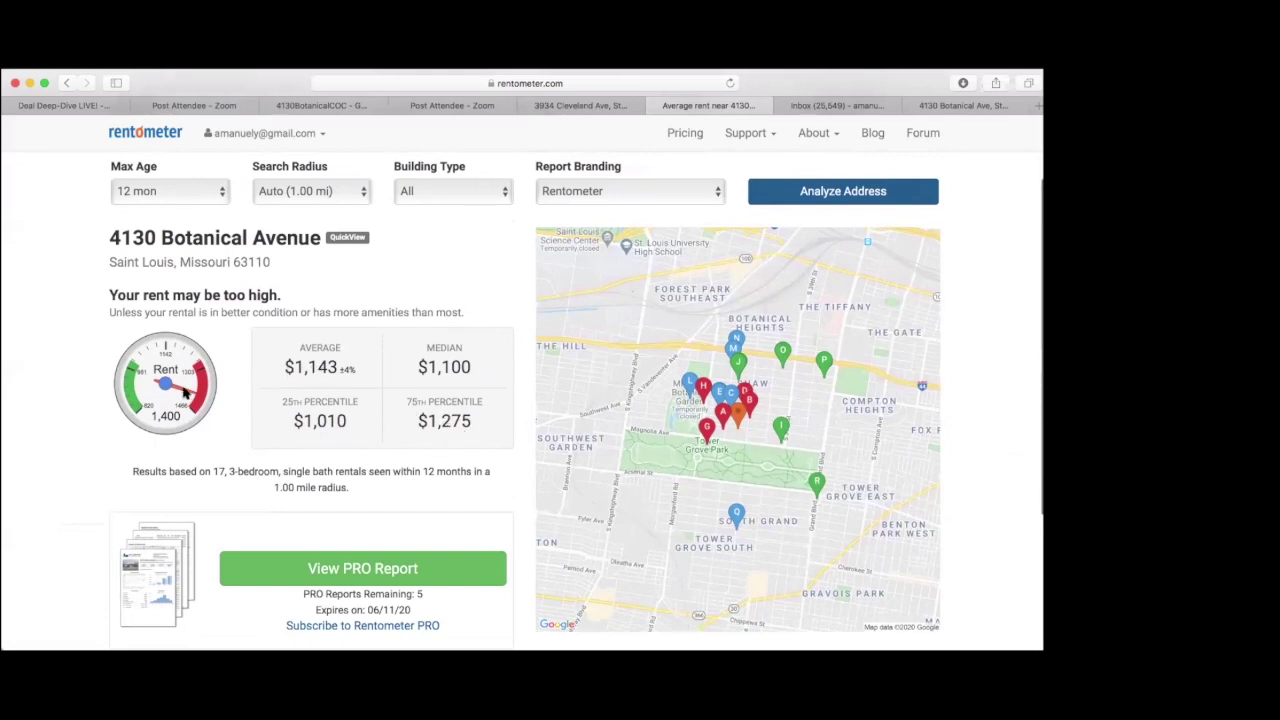
scroll(45, 430, down, 1)
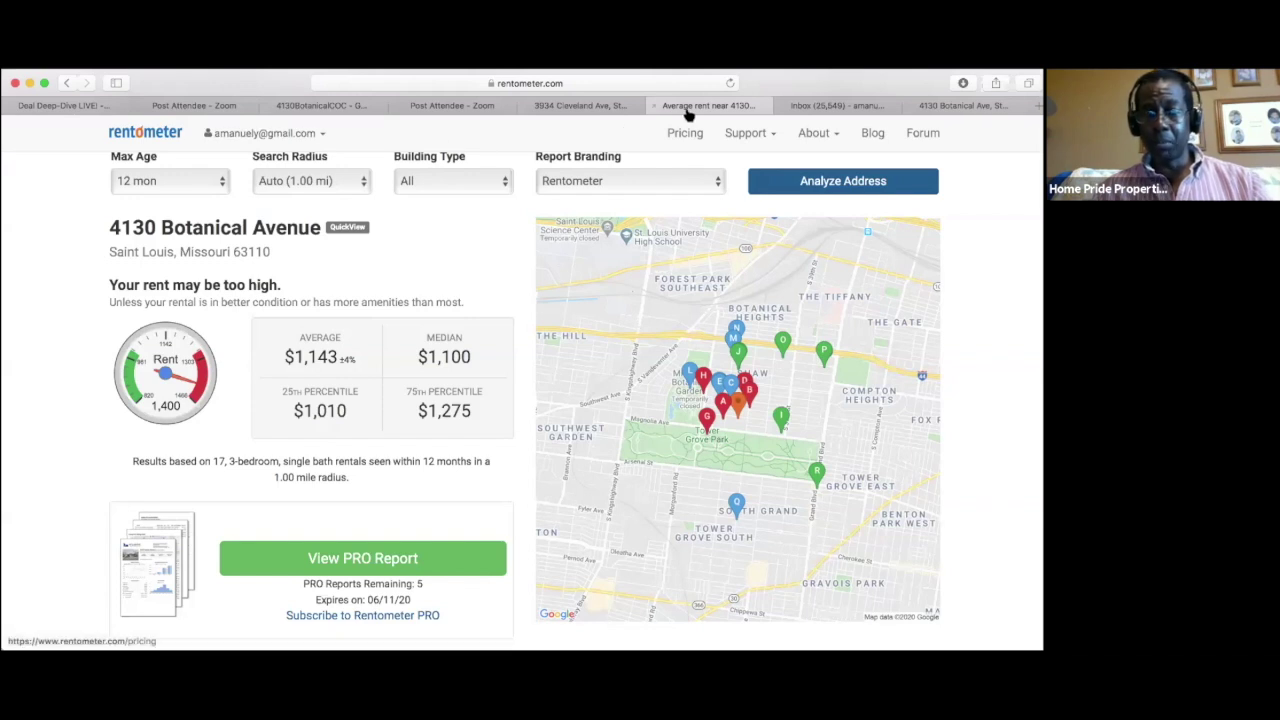
click(329, 106)
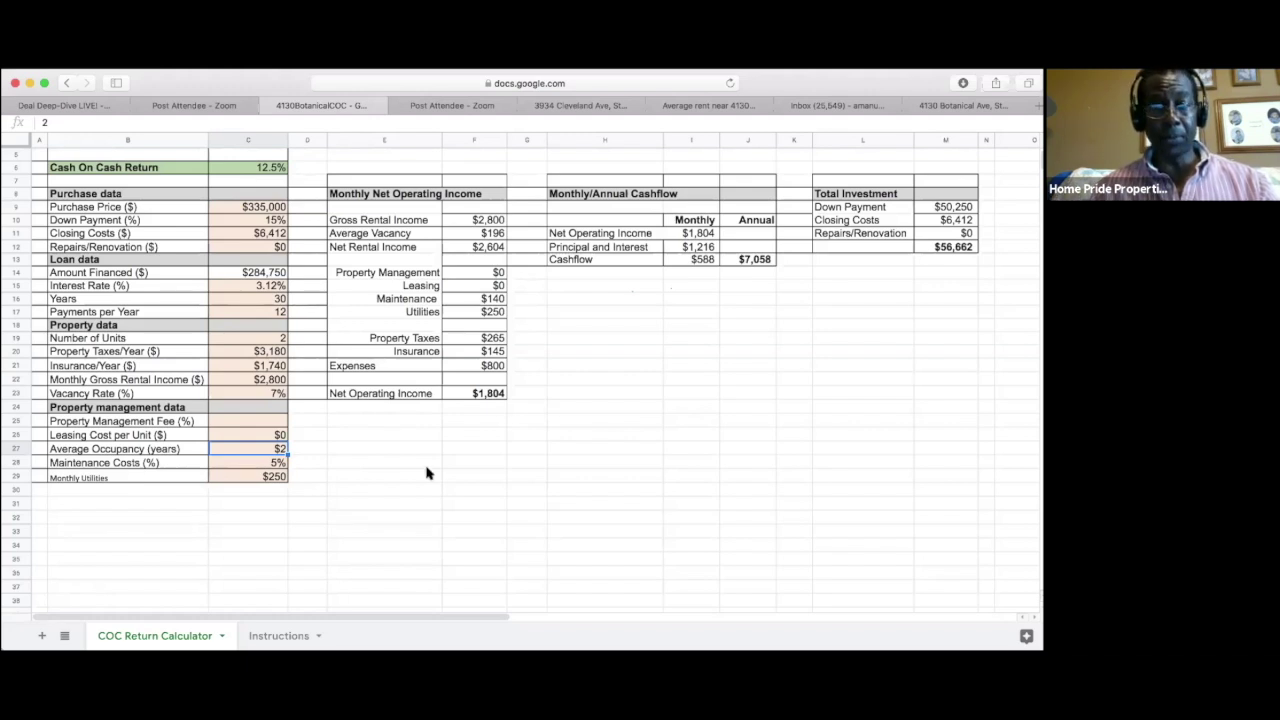
- Rerun the Rentometer address analysis with a maximum age of 6 months and review the updated rent results
click(706, 106)
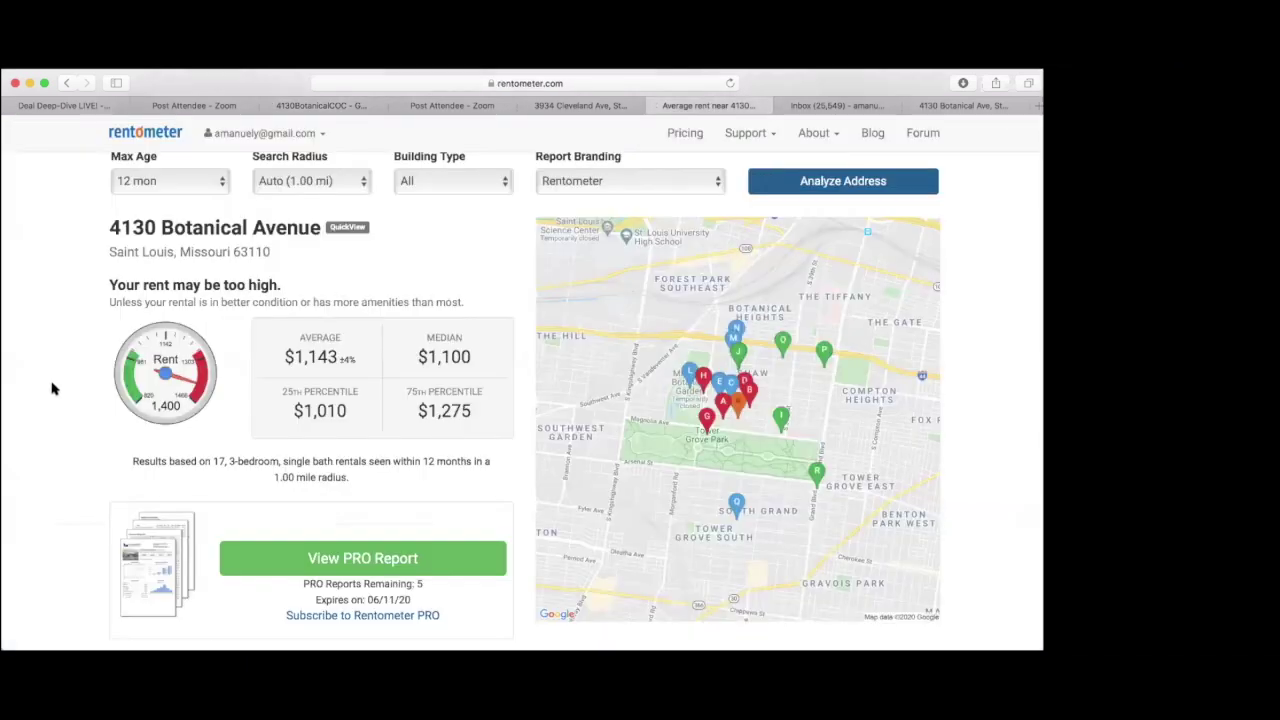
scroll(52, 388, up, 3)
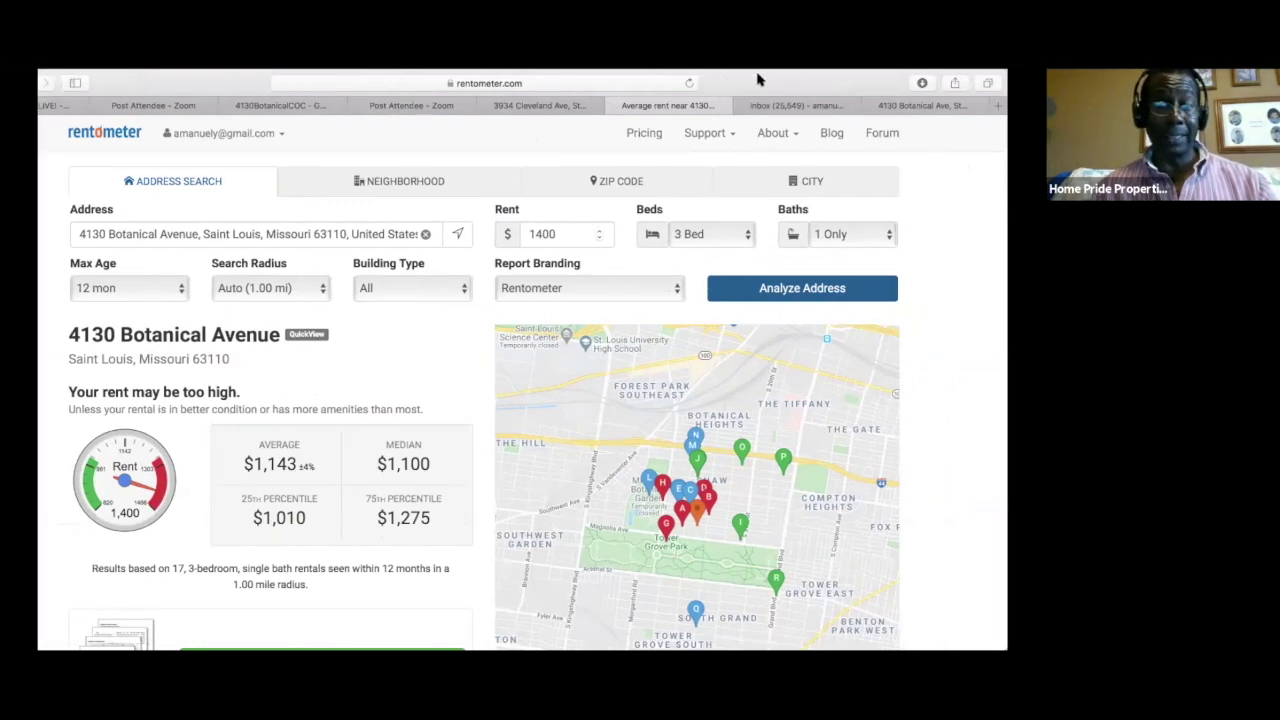
click(180, 287)
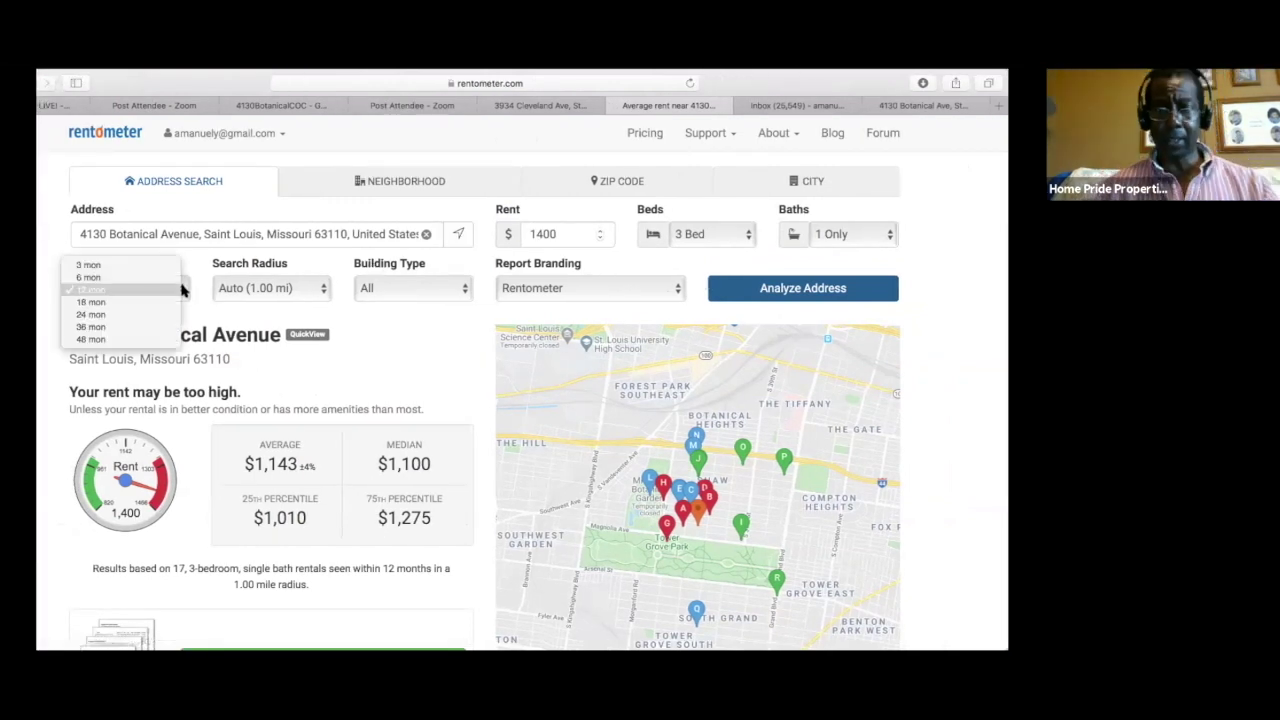
click(147, 282)
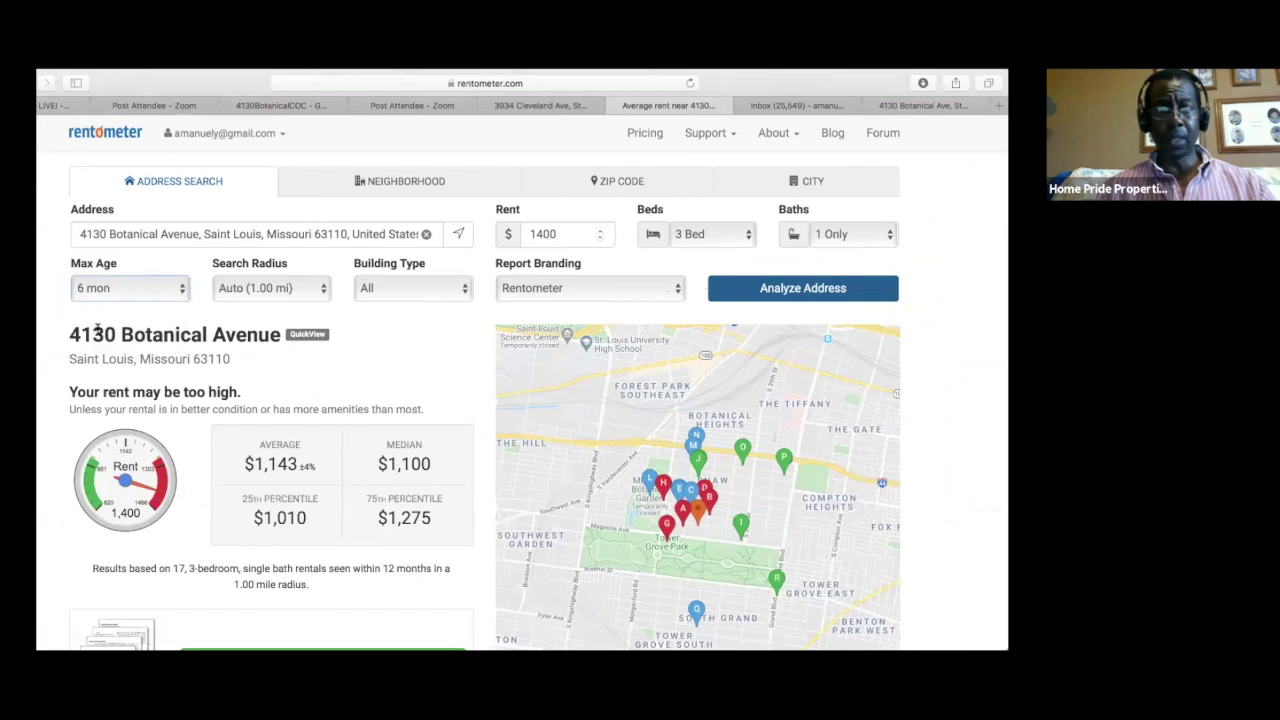
click(763, 290)
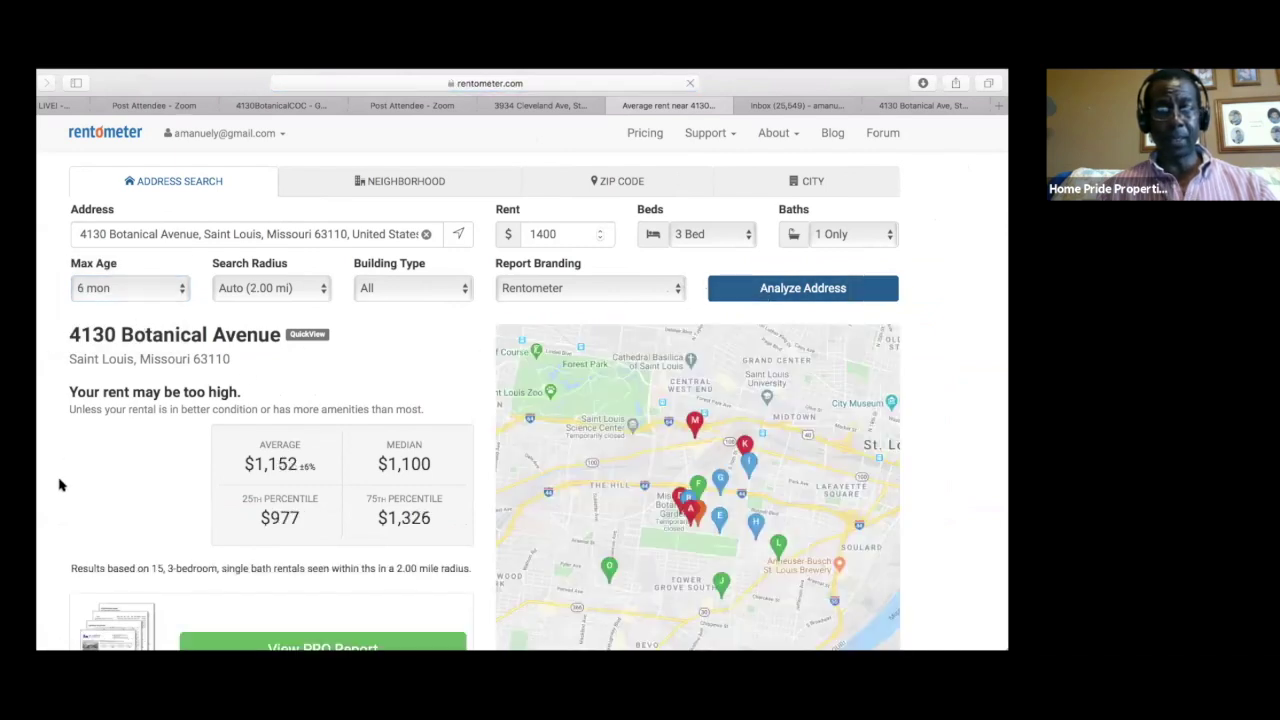
scroll(95, 483, down, 2)
scroll(95, 483, down, 1)
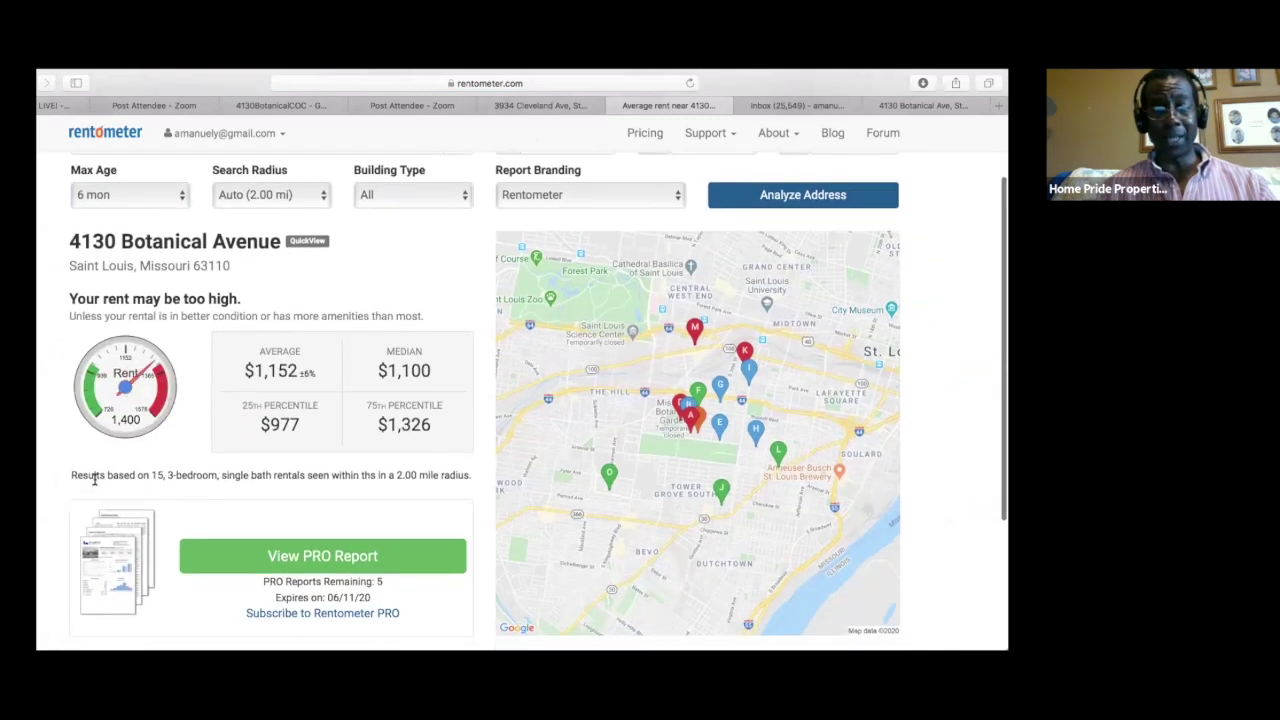
scroll(80, 425, up, 1)
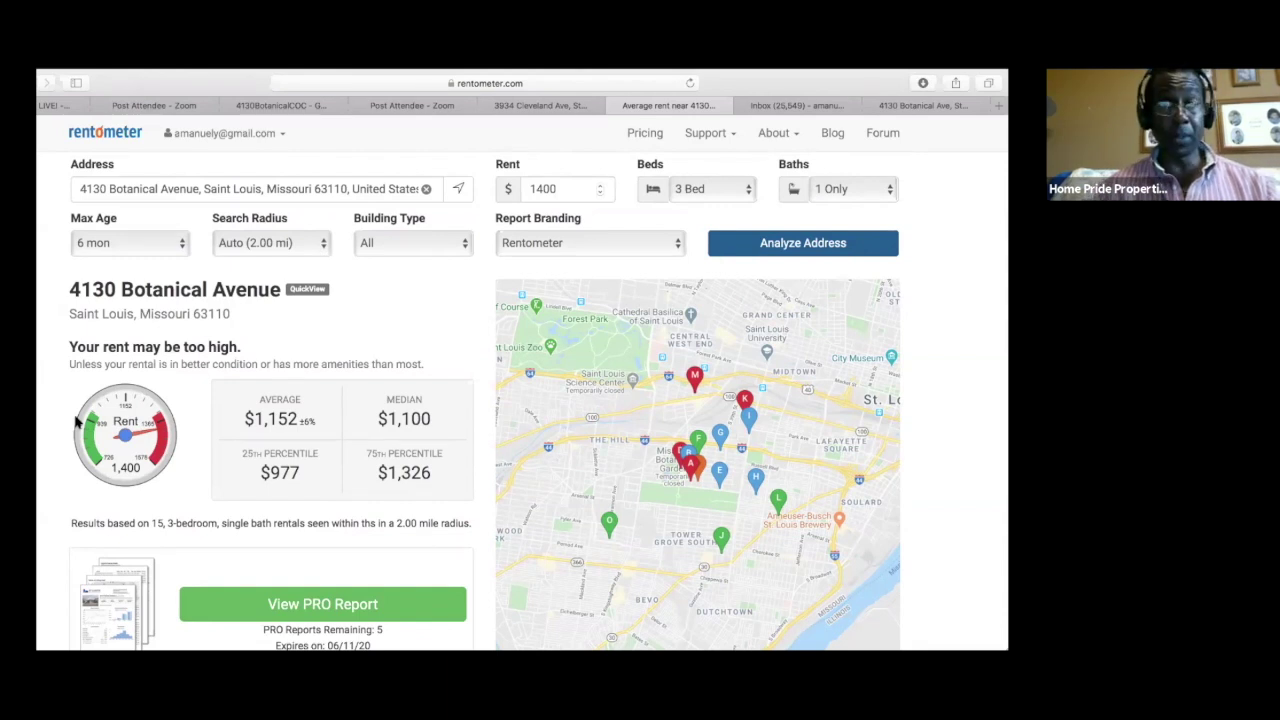
double_click(157, 80)
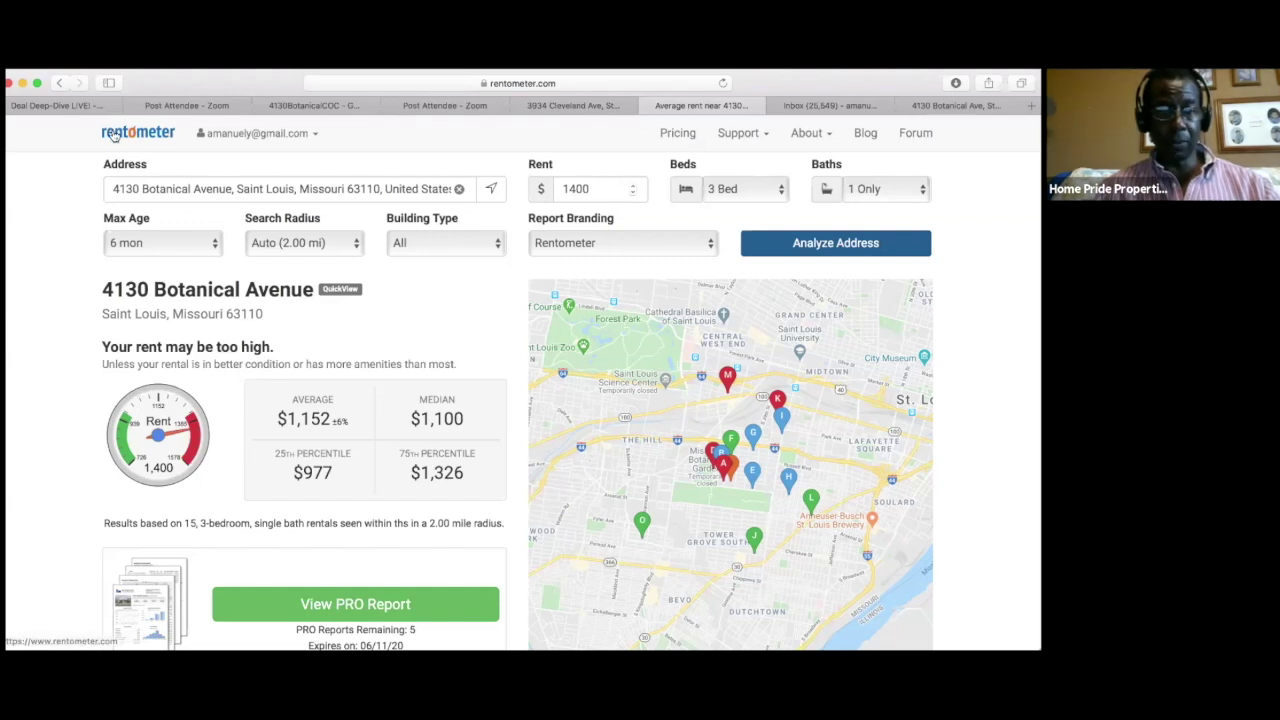
- Switch to the cash-on-cash return spreadsheet and set the Vacancy Rate to 8%
click(314, 105)
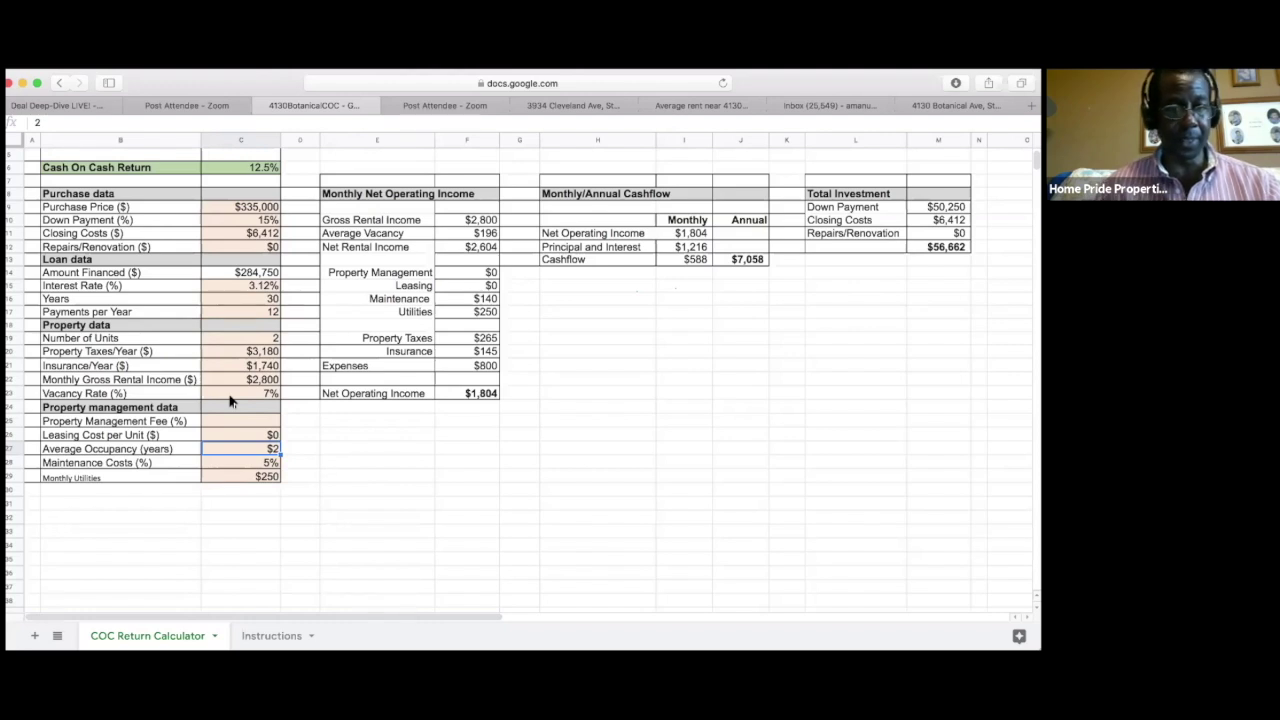
click(265, 395)
text(8)
key(Return)
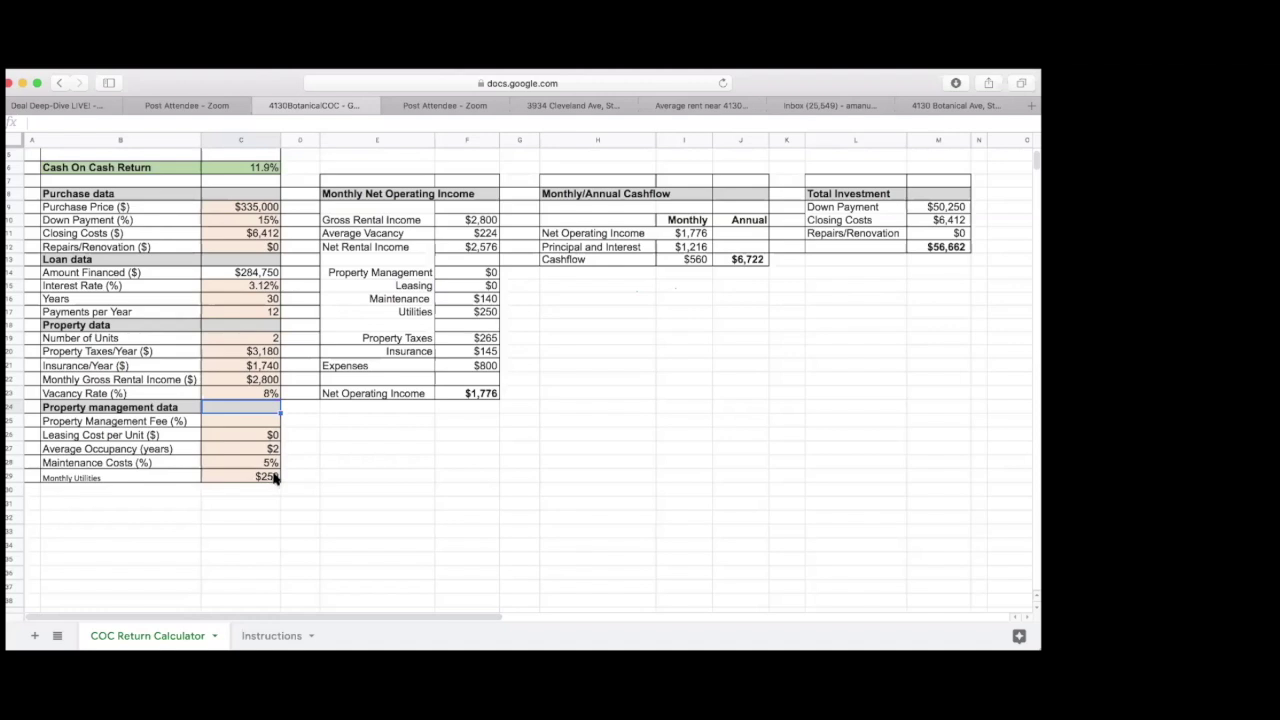
- Set the Monthly Utilities in the property management data to $125
click(275, 478)
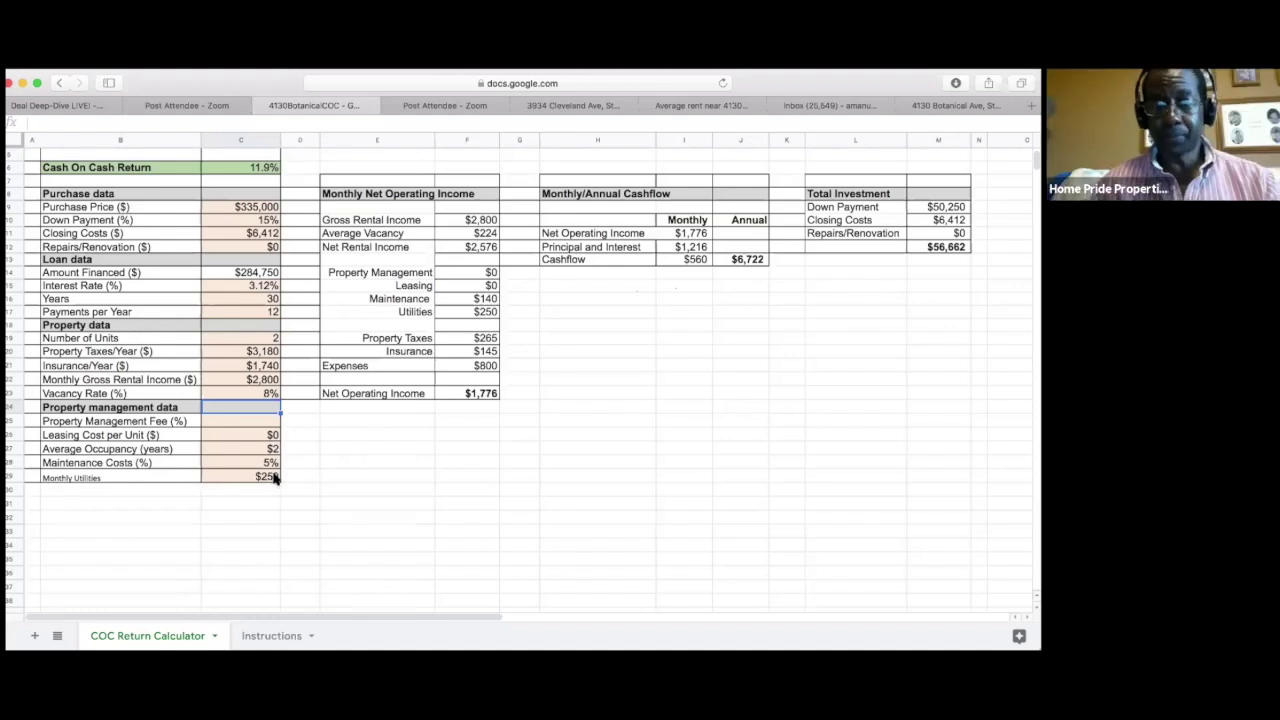
text(125)
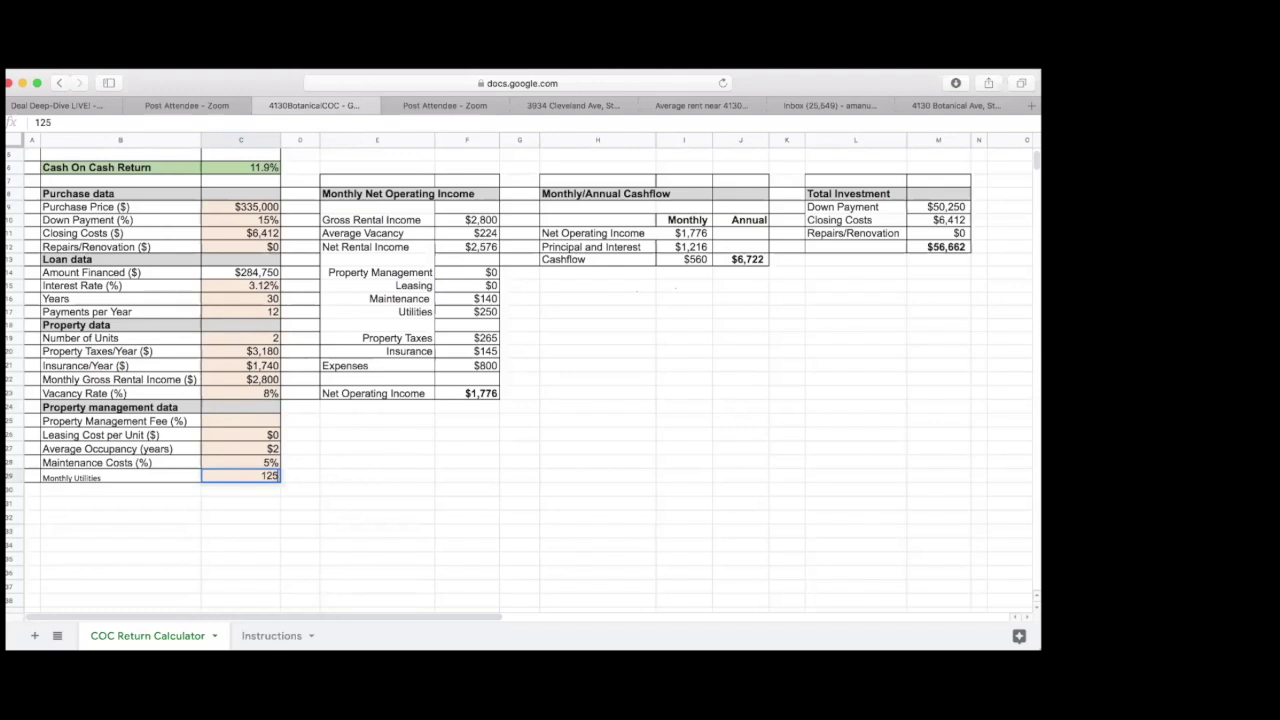
key(Return)
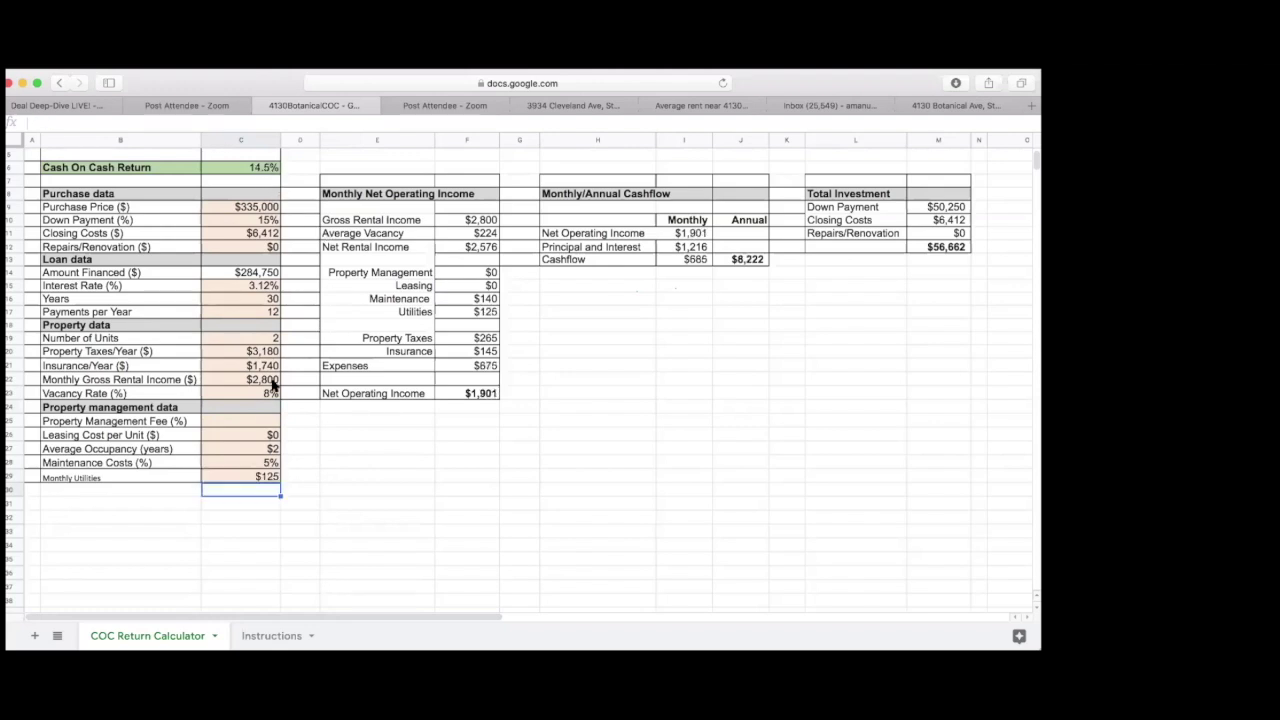
- Change the Monthly Utilities in the property management data back to $250
click(268, 477)
text(250)
key(Return)
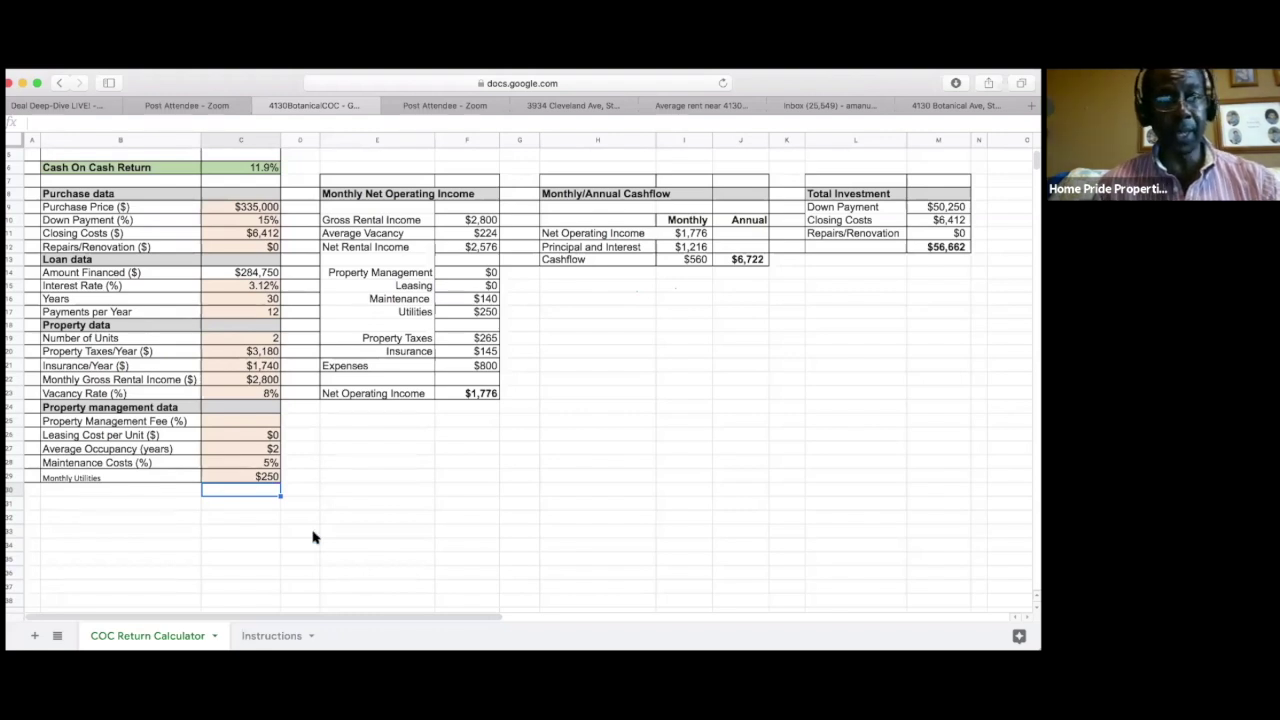
key(super+shift+backslash)
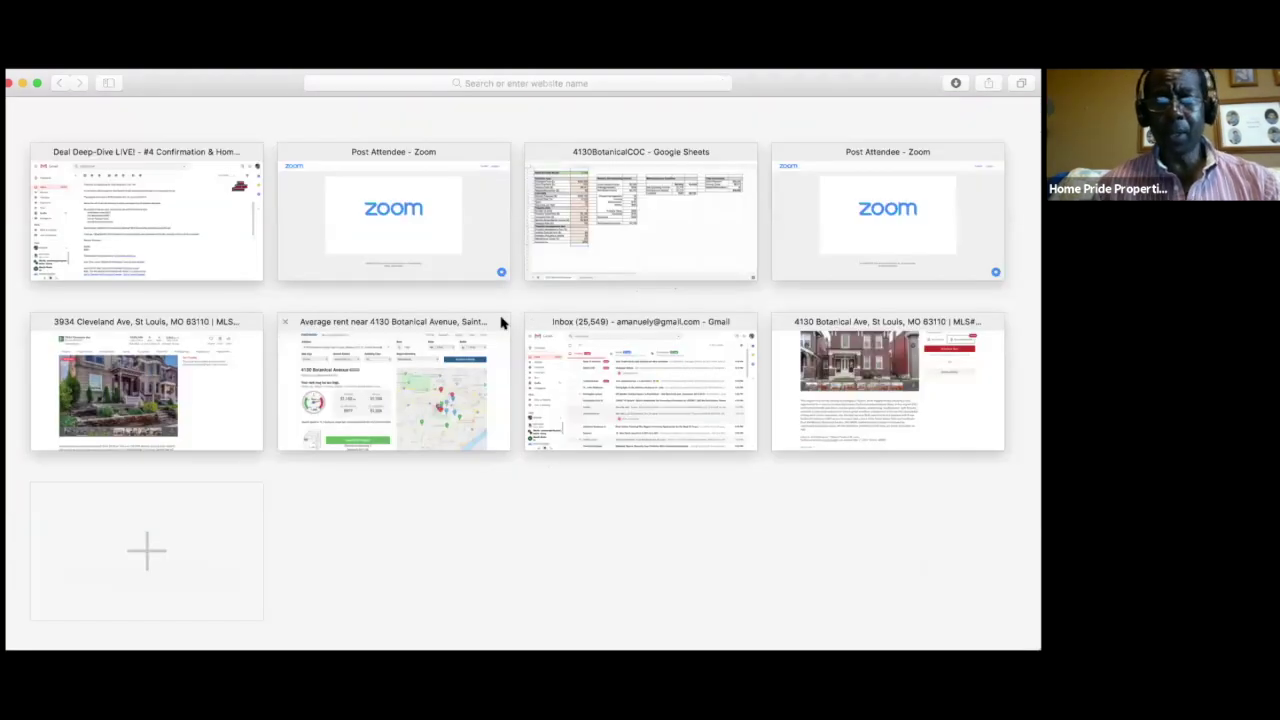
click(603, 253)
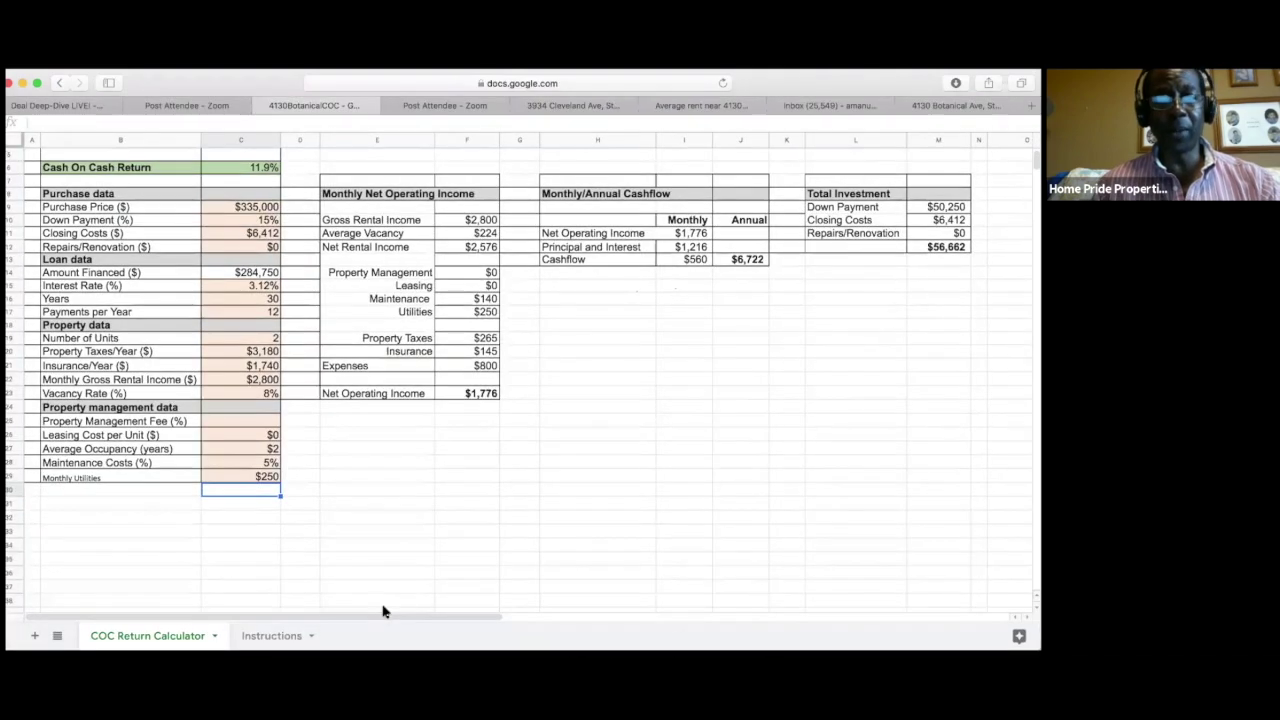
drag(374, 617, 452, 630)
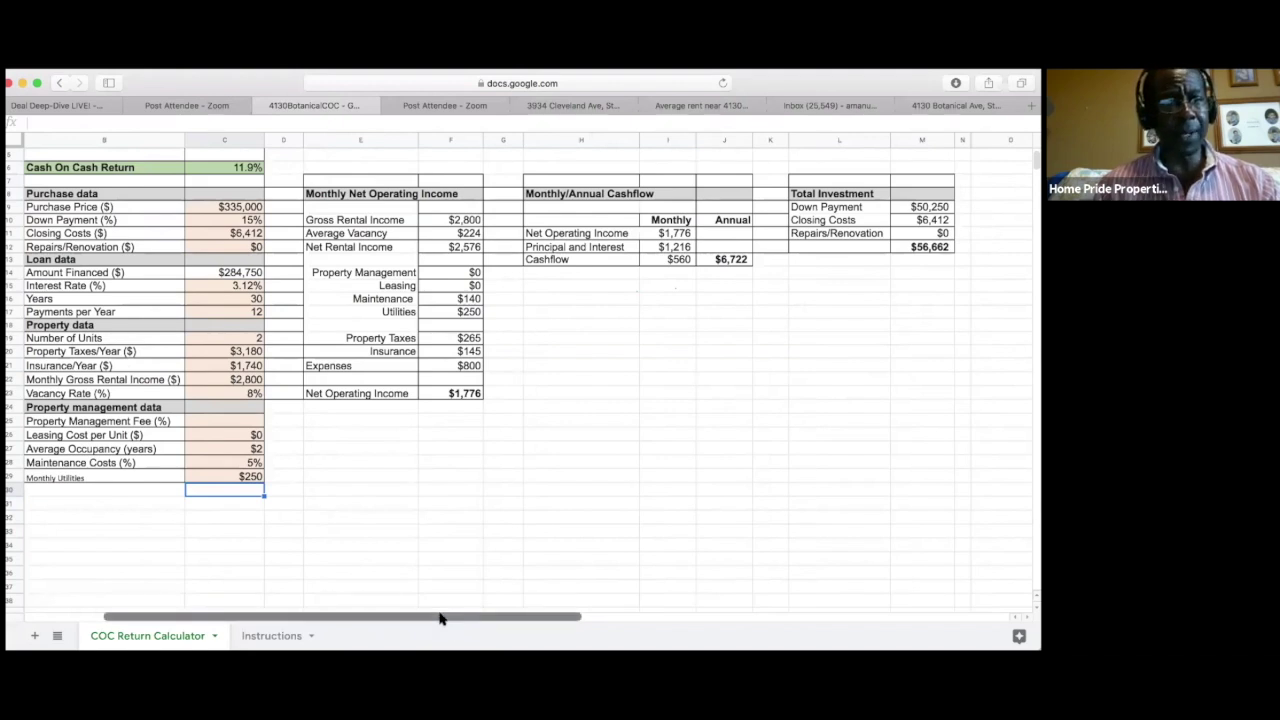
drag(440, 618, 368, 618)
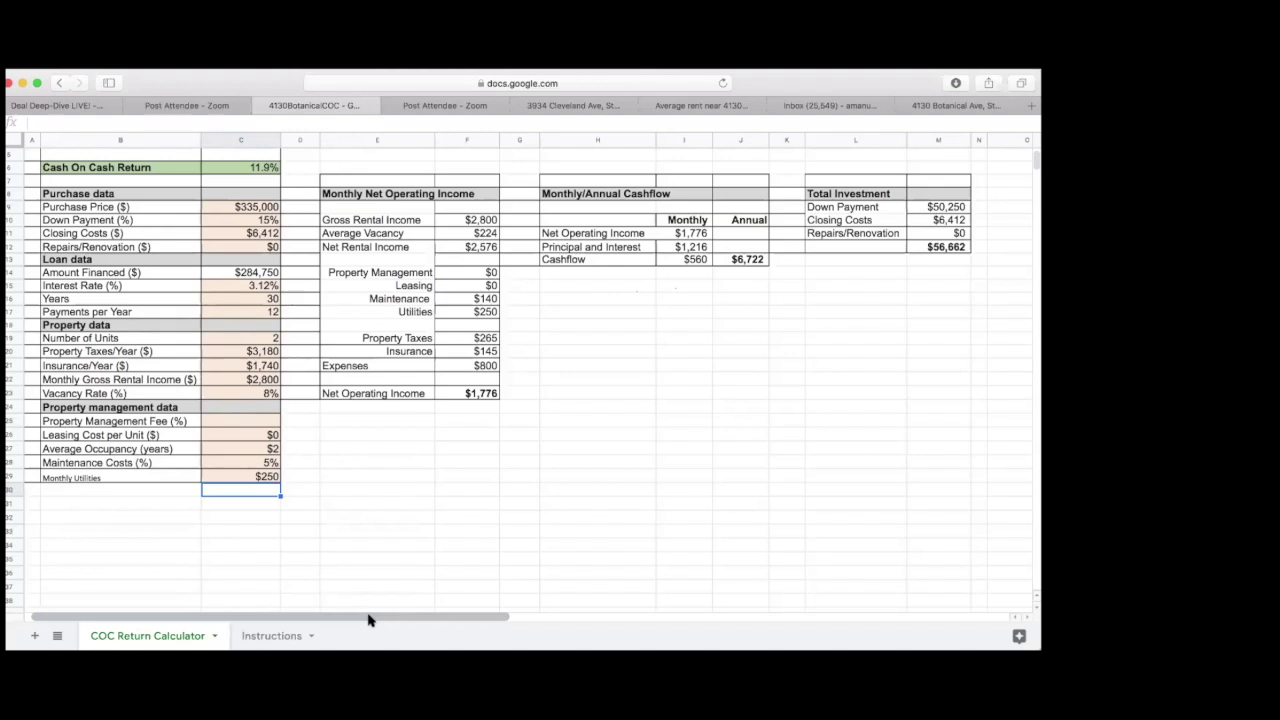
click(263, 423)
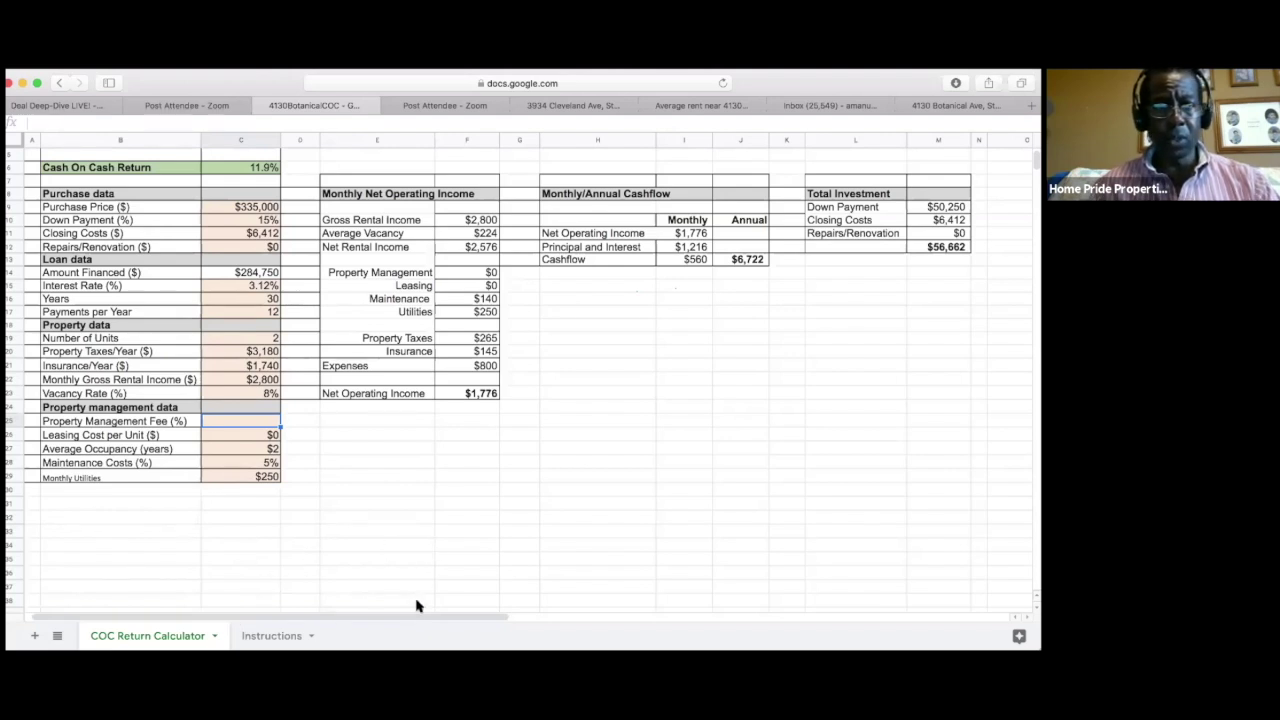
drag(414, 617, 514, 626)
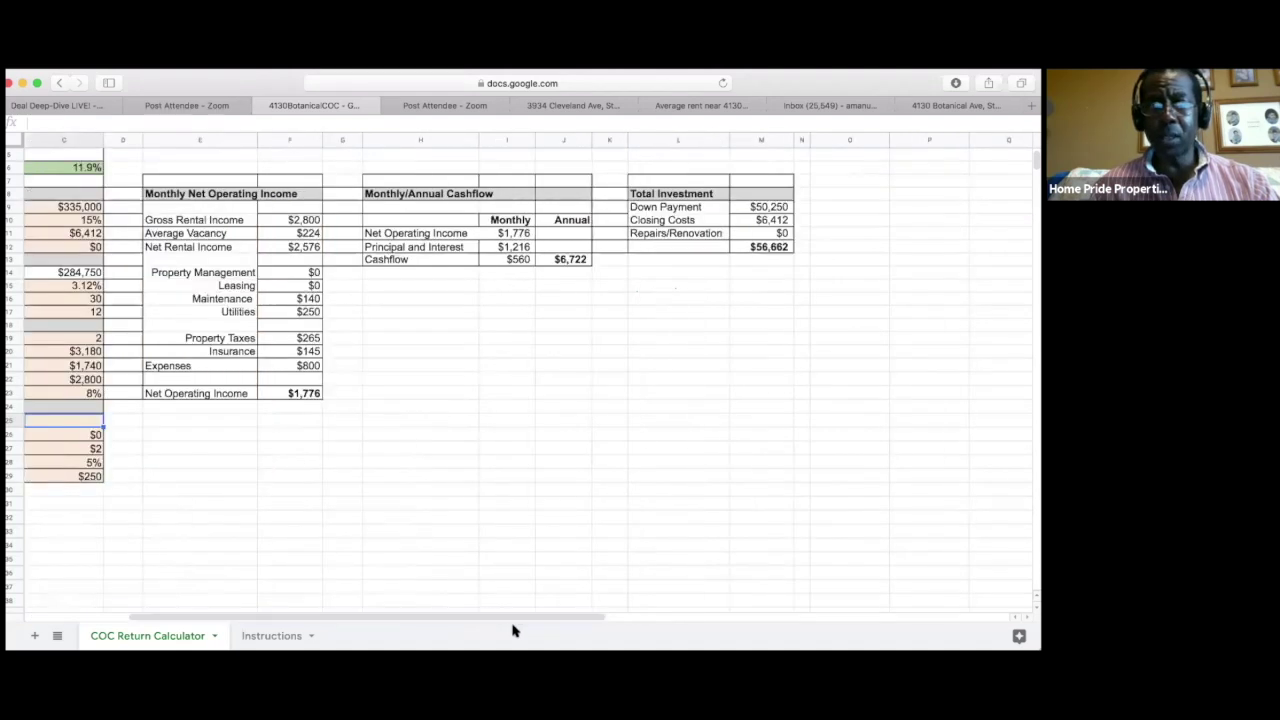
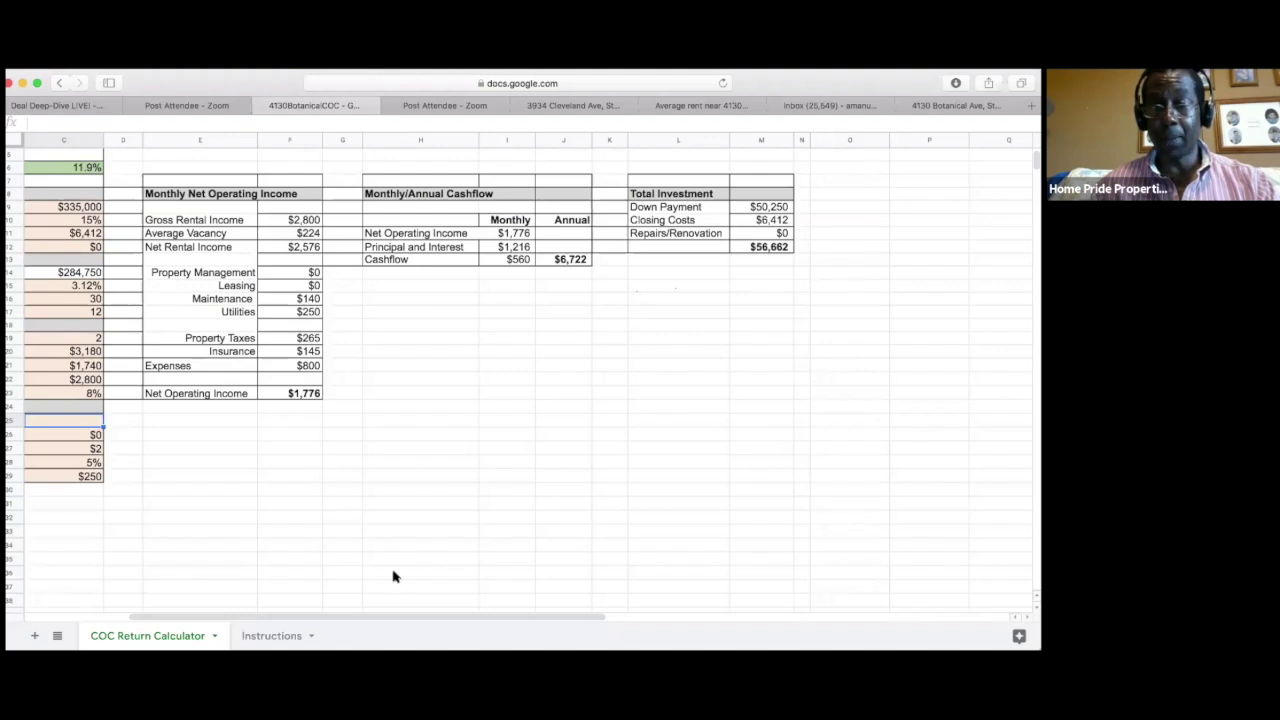
drag(329, 621, 288, 622)
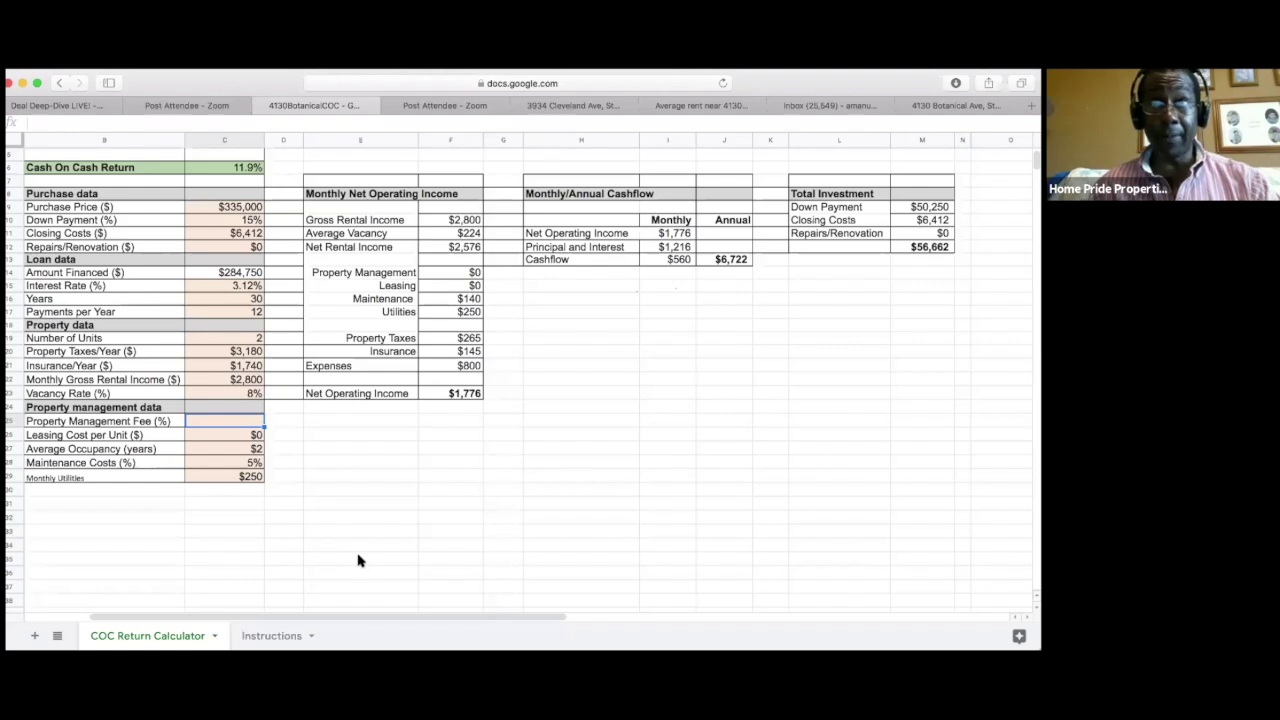
- Replace the Monthly Utilities amount in the calculator with $125
click(254, 381)
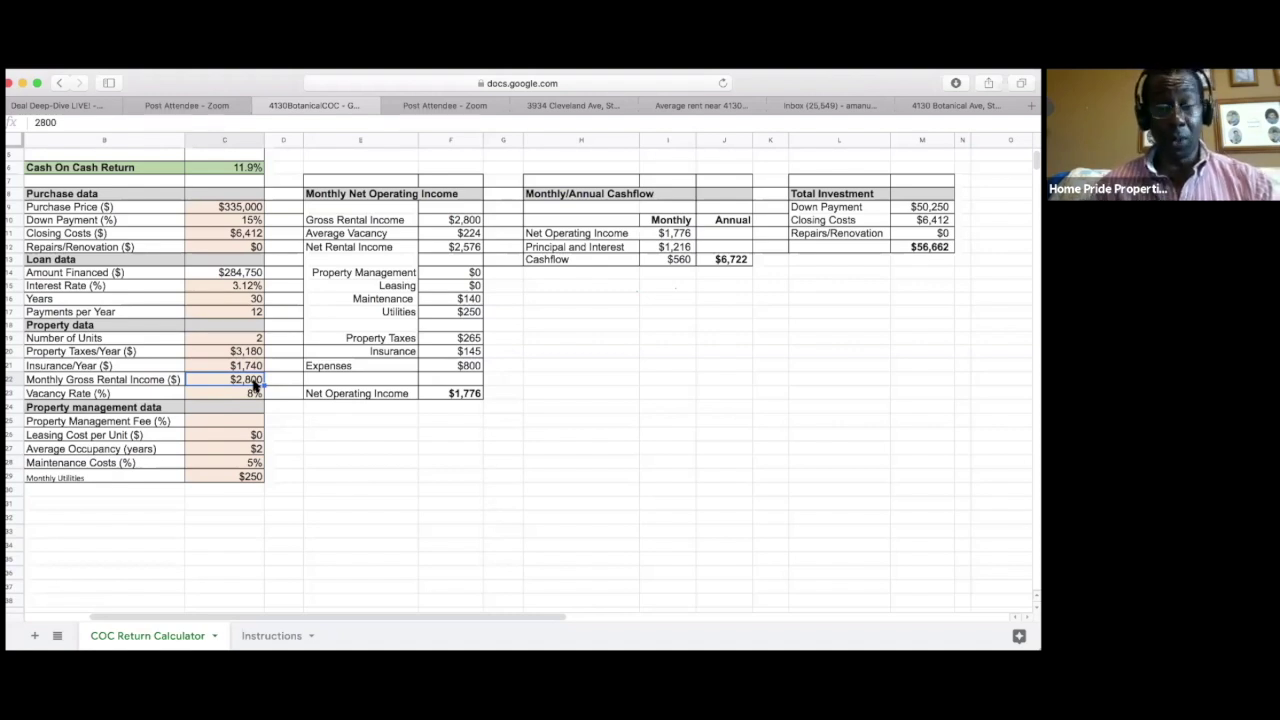
click(251, 474)
key(BackSpace)
text(125)
key(Return)
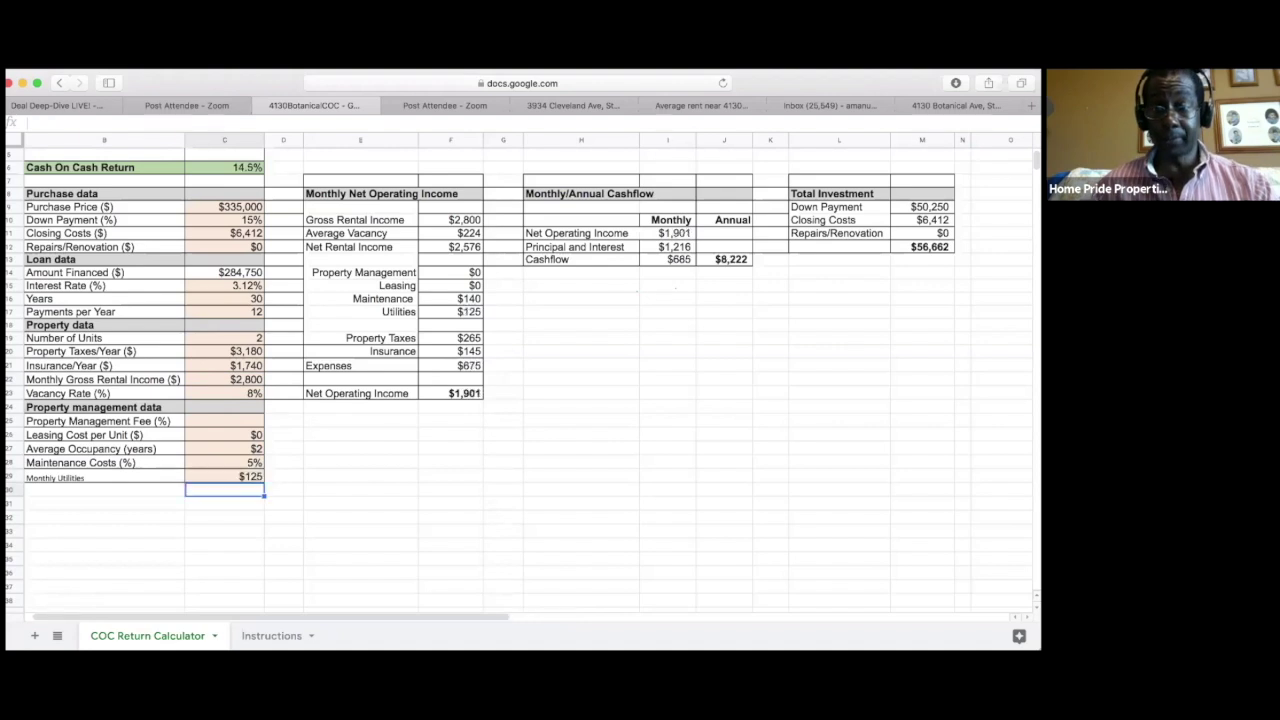
- Set the Monthly Gross Rental Income to $2,600 in the property data
scroll(254, 468, down, 1)
click(250, 357)
text(2600)
key(Return)
scroll(256, 392, up, 3)
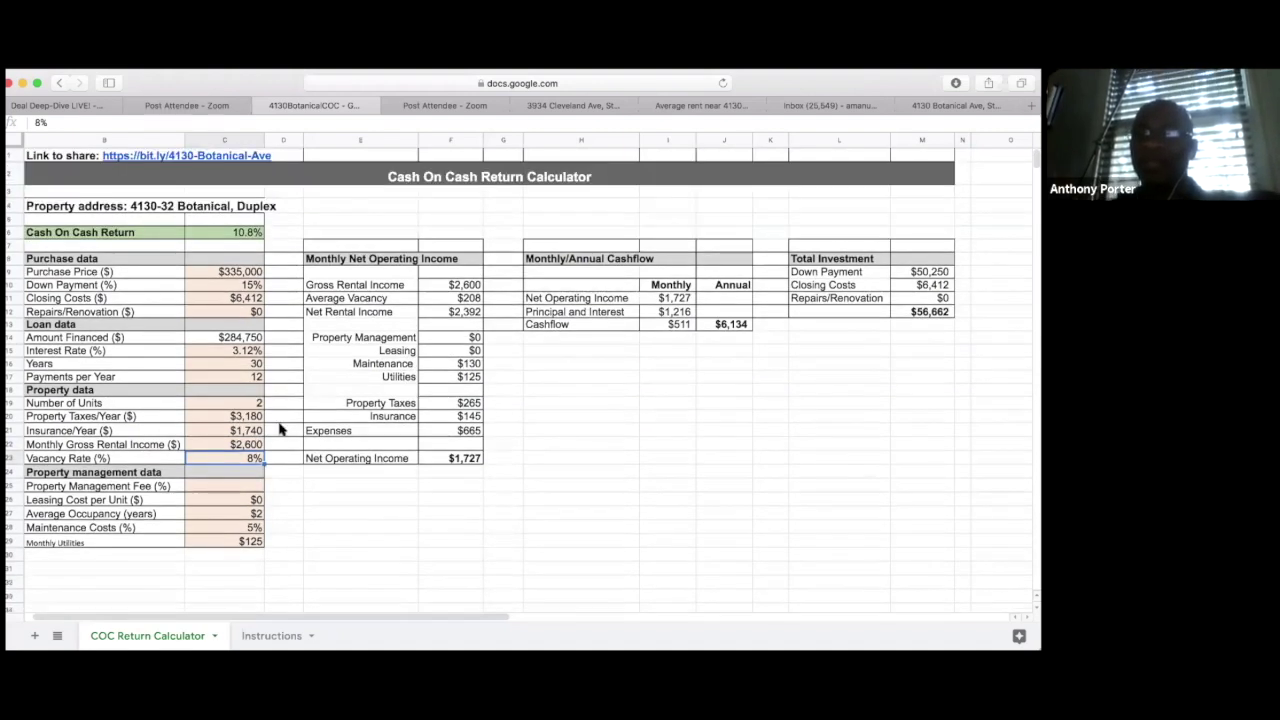